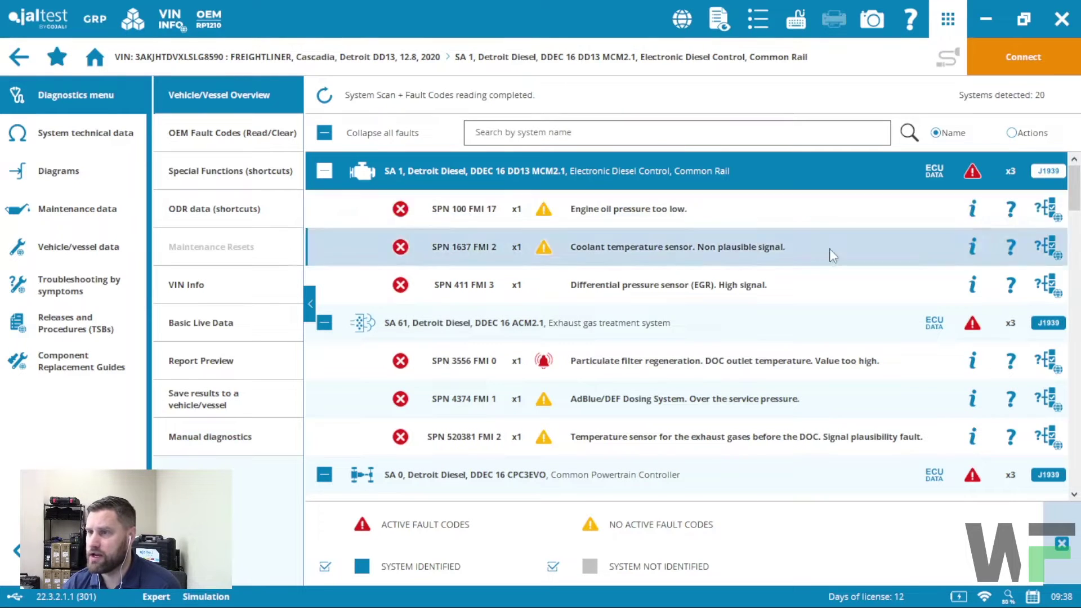
- Connect to the SA 1 DDC 16 DD13 MCM2.1 engine controller from the scan results
left_click(1004, 61)
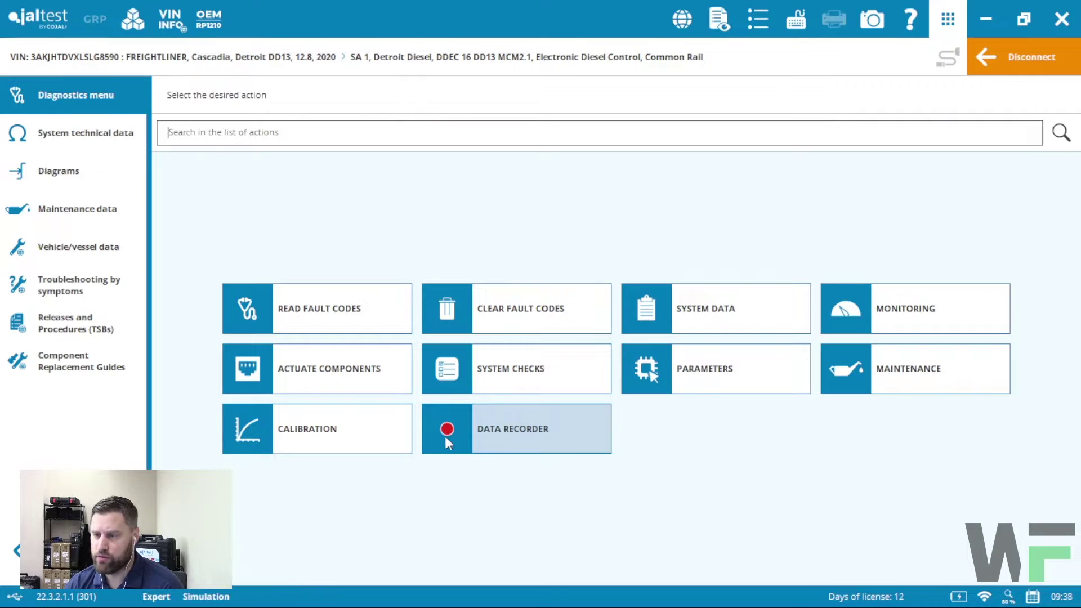
- Open the DATA RECORDER for the DD13 engine and continue past its description page
left_click(528, 431)
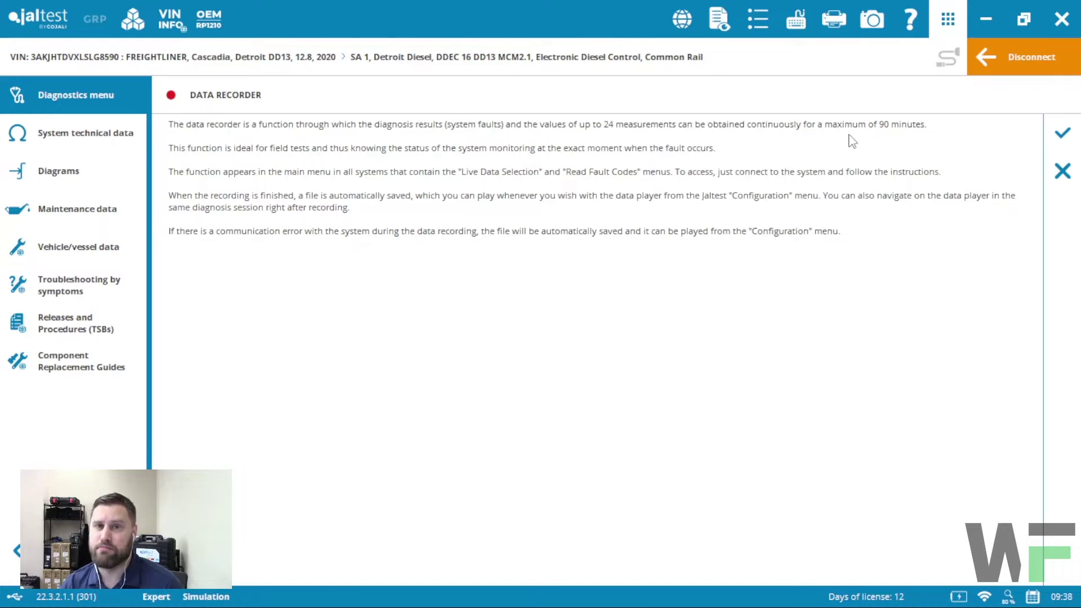
left_click(1051, 147)
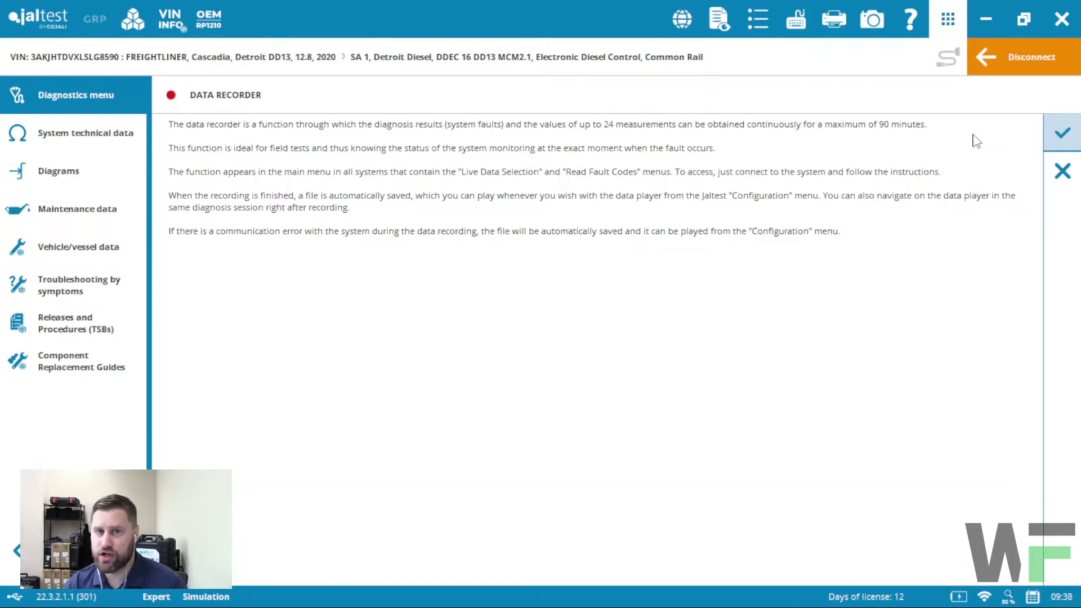
- Accept the trigger notice and add ENGINE SPEED to the recorded measurements
left_click(1062, 134)
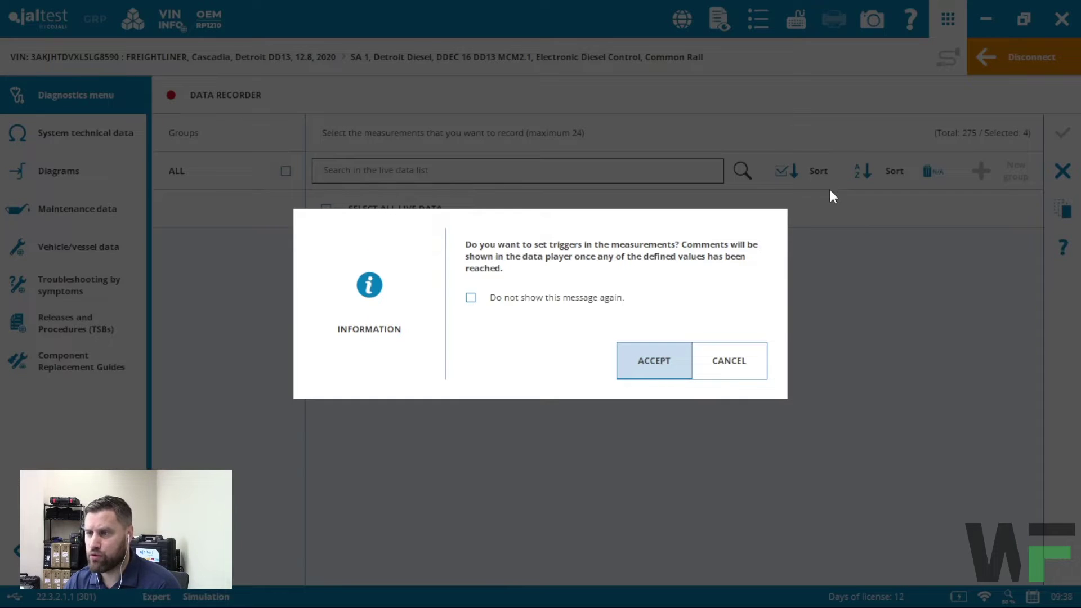
left_click(657, 370)
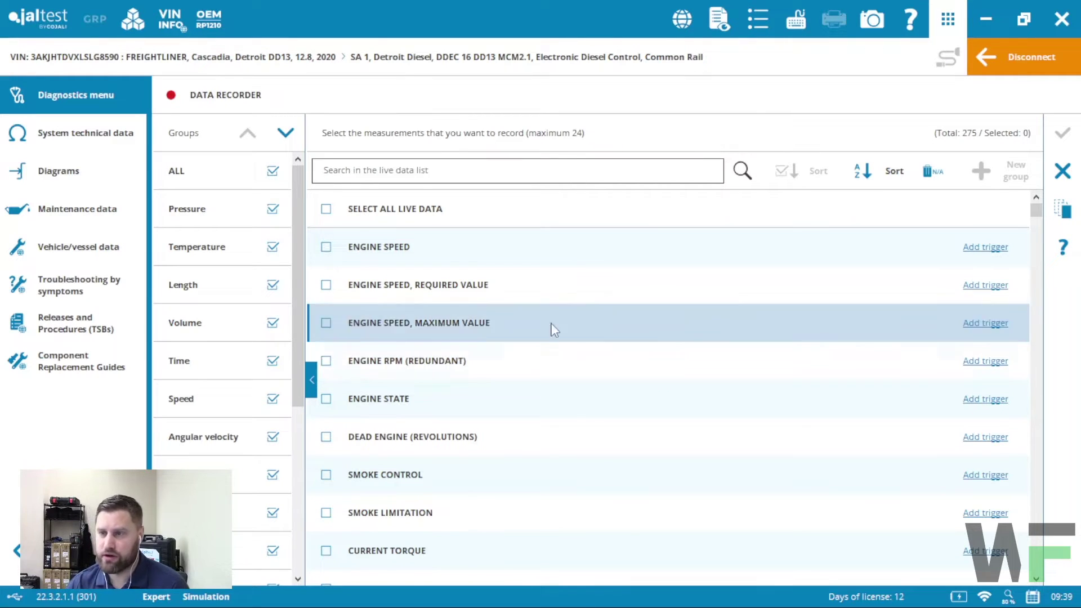
left_click(326, 247)
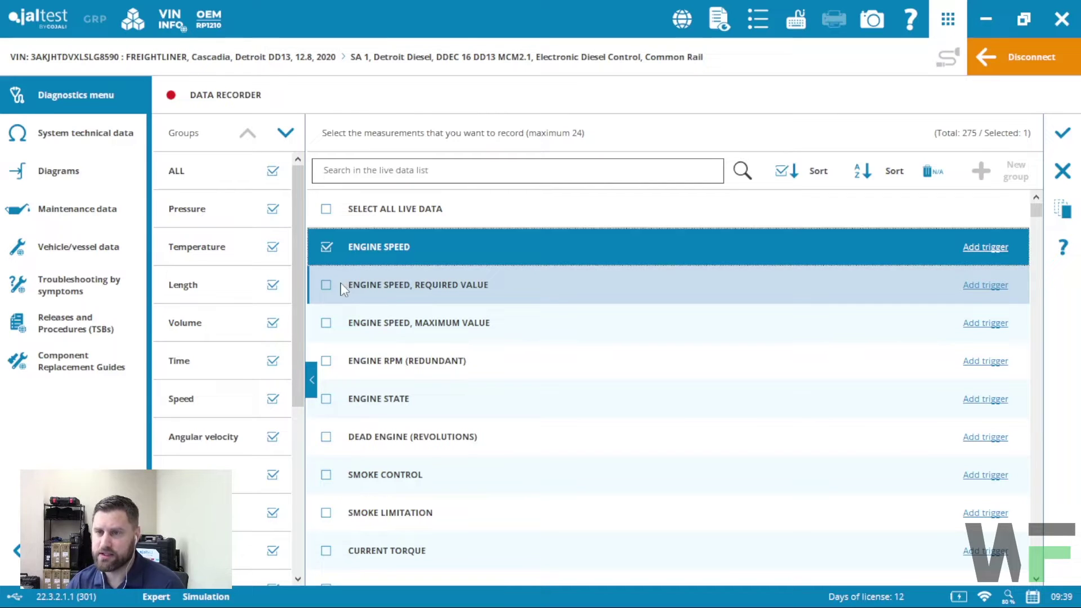
- Filter to Temperature and add DOC inlet, DOC outlet and post-DPF exhaust temperatures
left_click(274, 171)
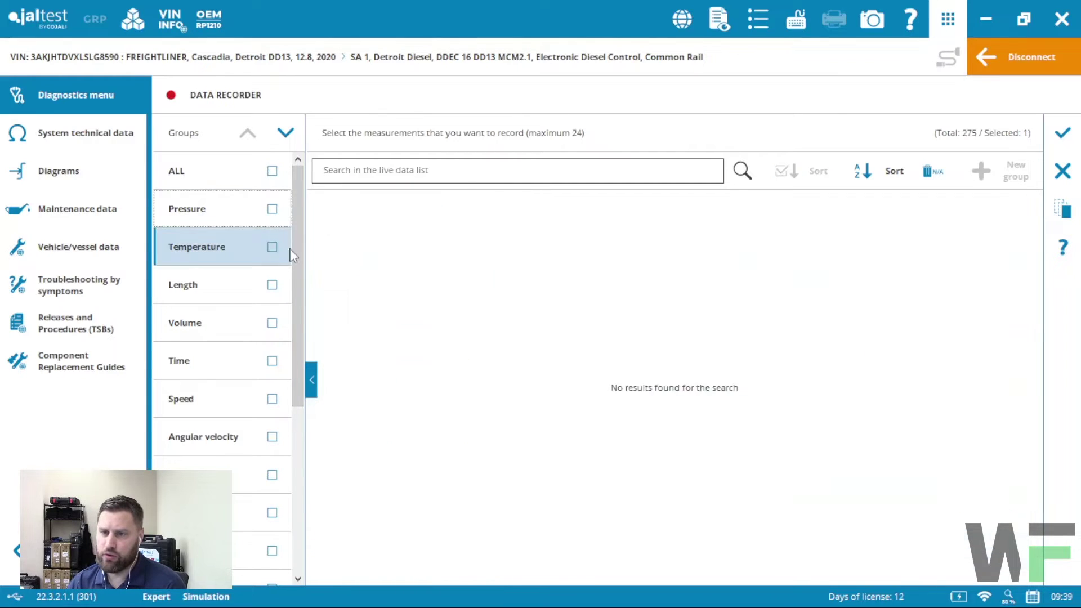
left_click(272, 247)
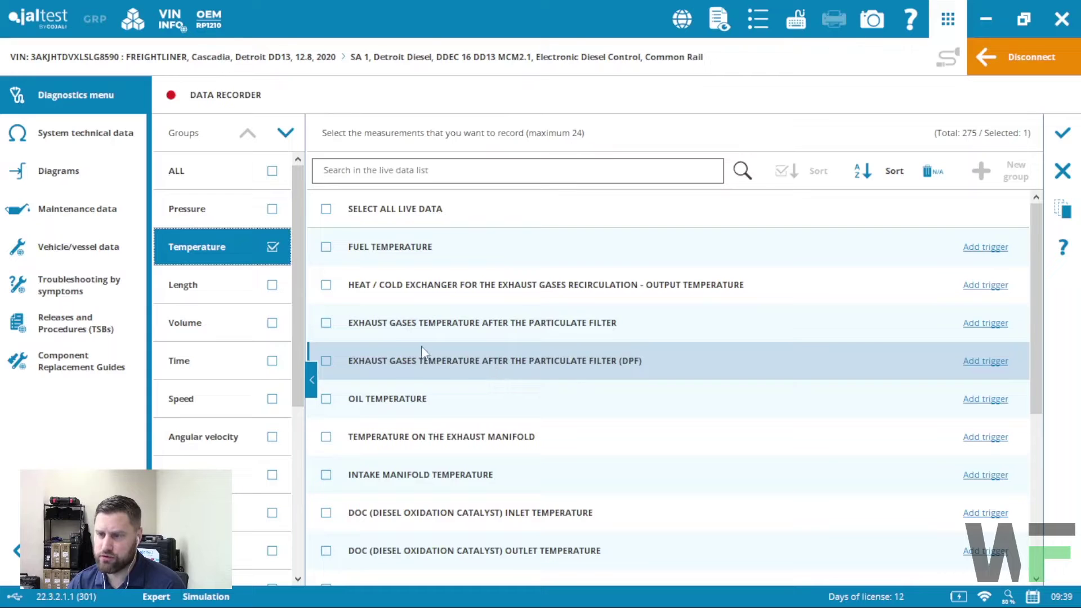
left_click(326, 513)
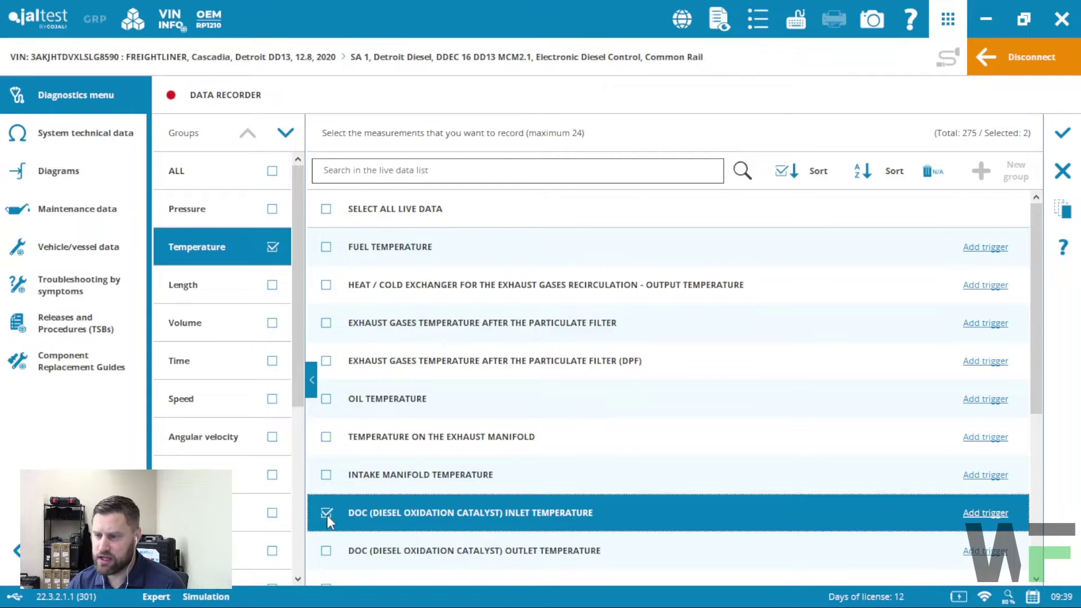
left_click(326, 551)
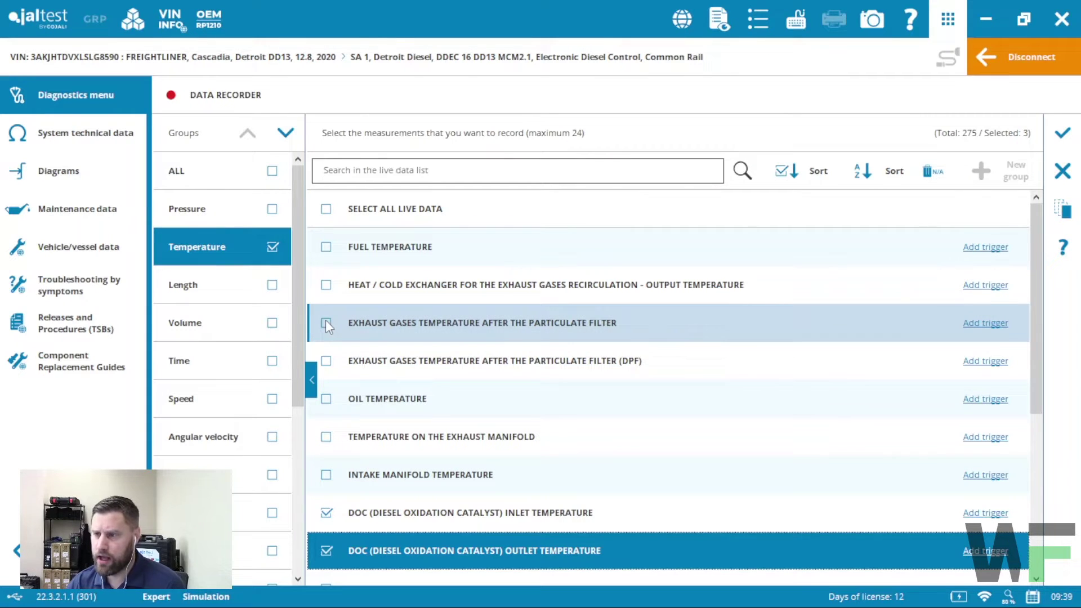
left_click(326, 321)
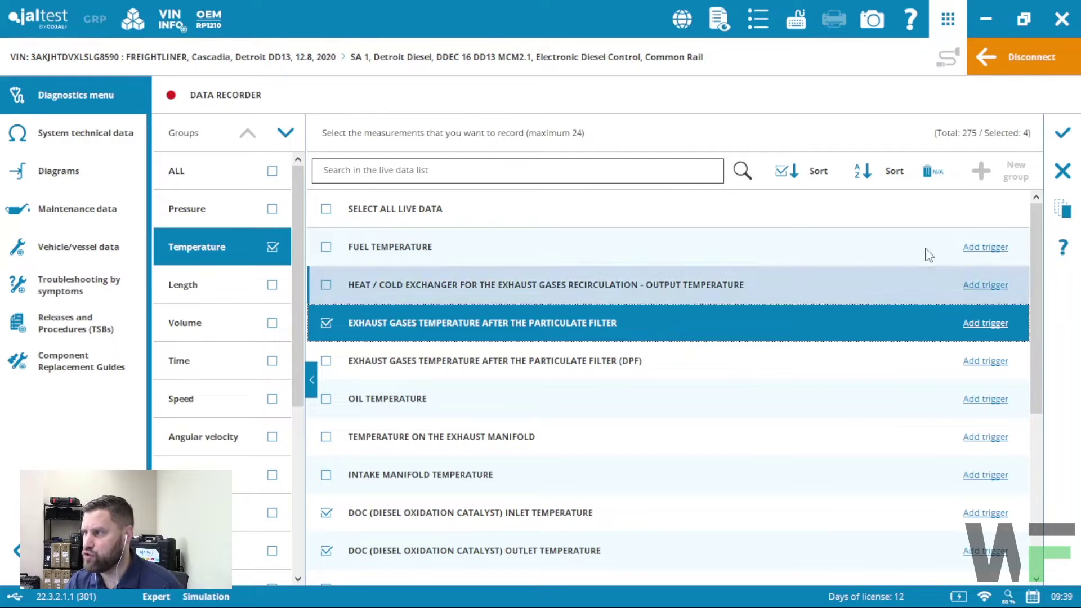
- Start recording the four measurements, check the stored fault codes, then view their live Monitoring values
left_click(1064, 139)
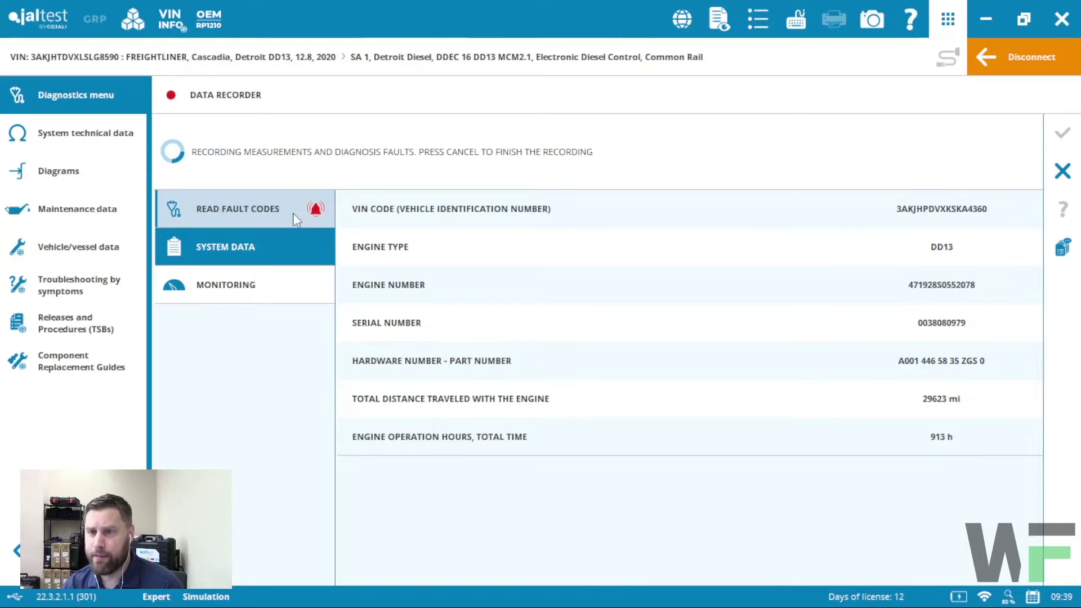
left_click(264, 211)
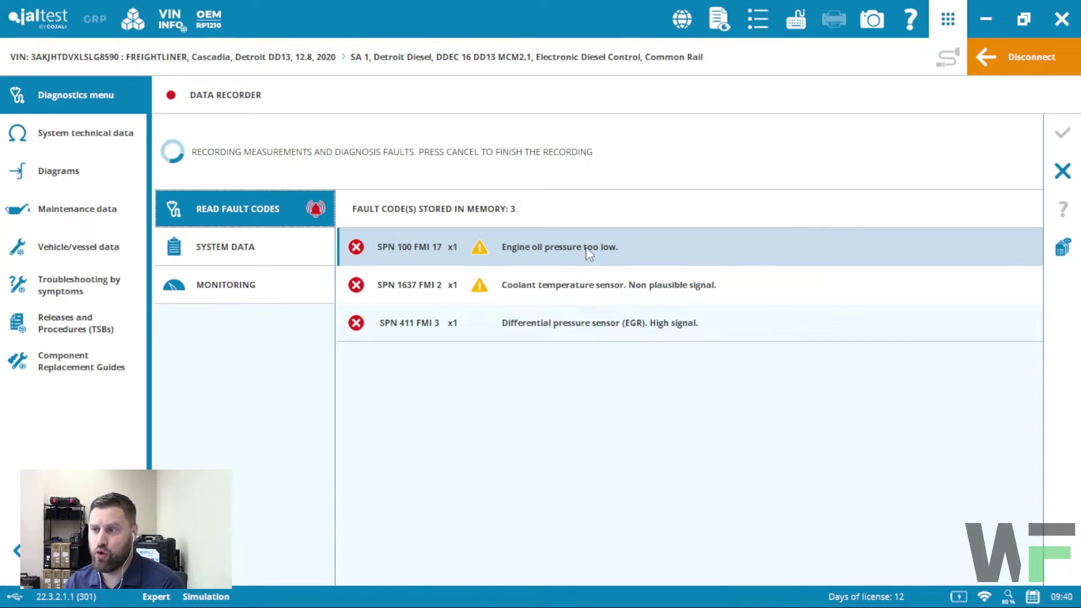
left_click(266, 286)
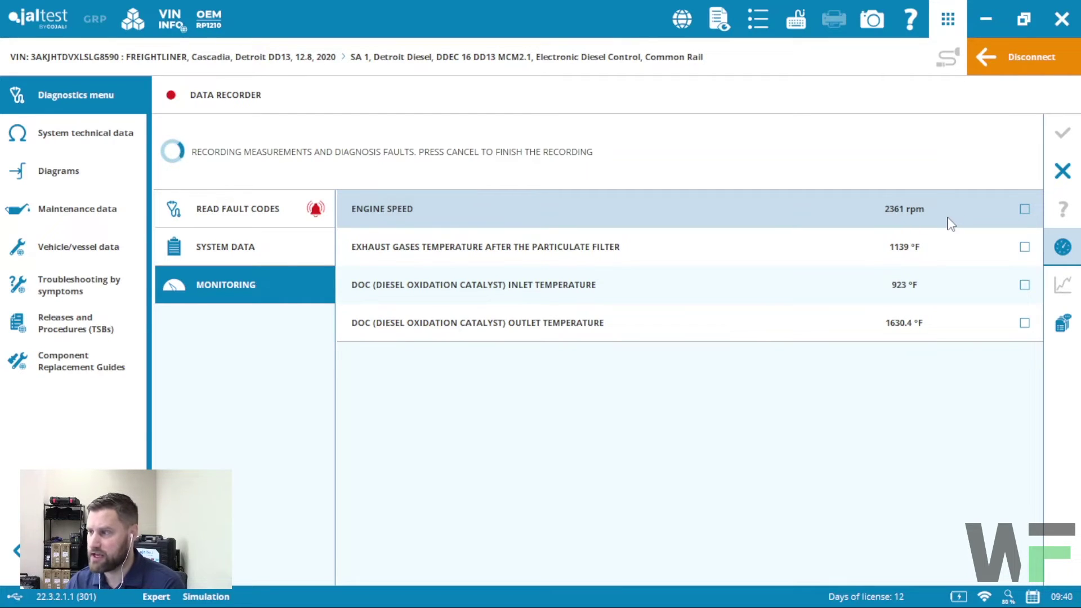
left_click(1063, 248)
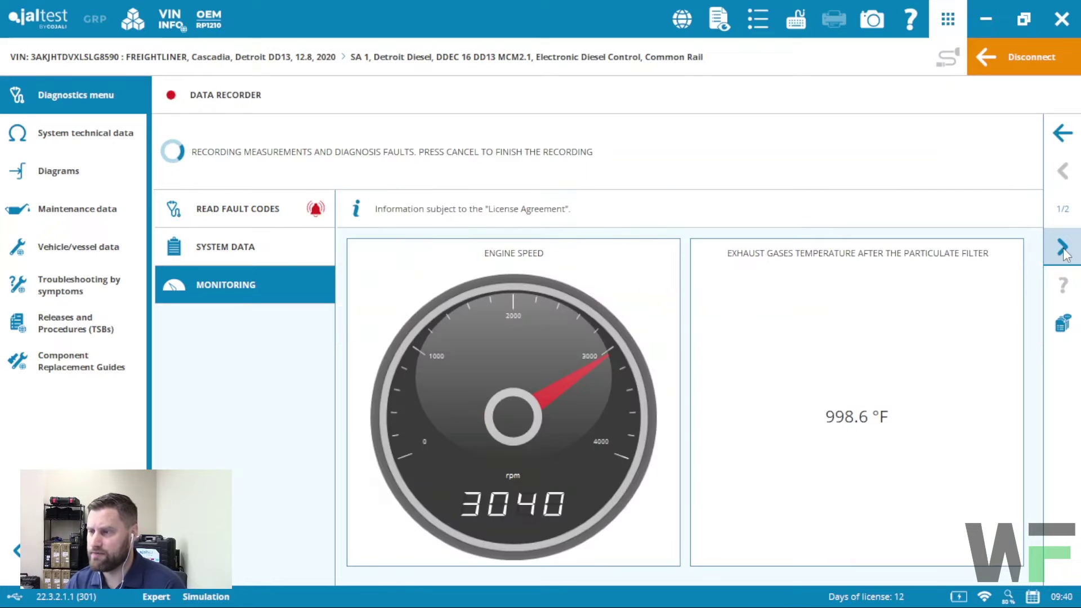
left_click(1063, 251)
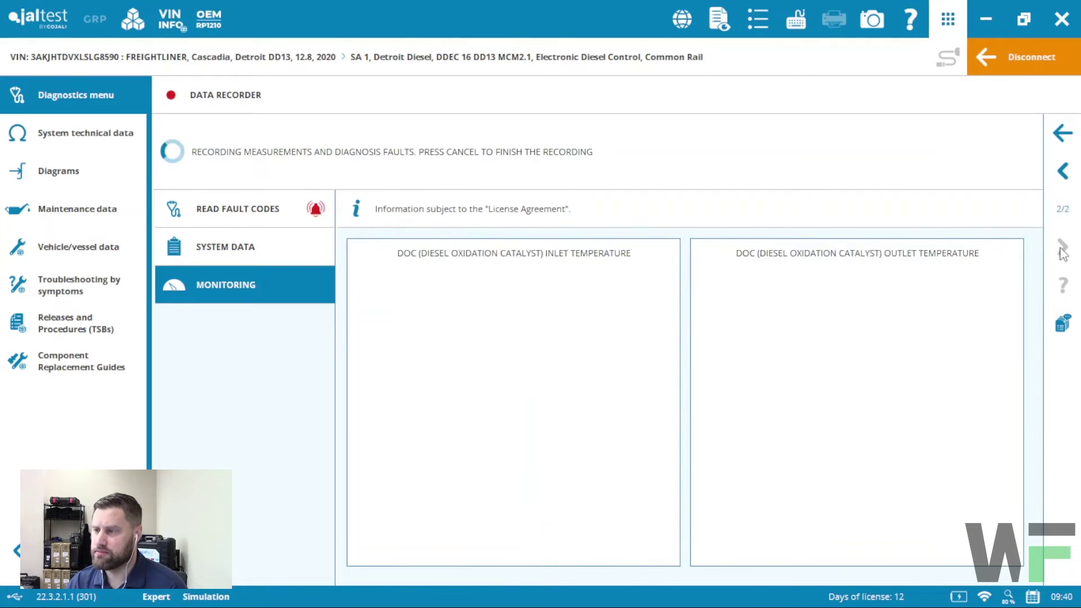
left_click(1066, 173)
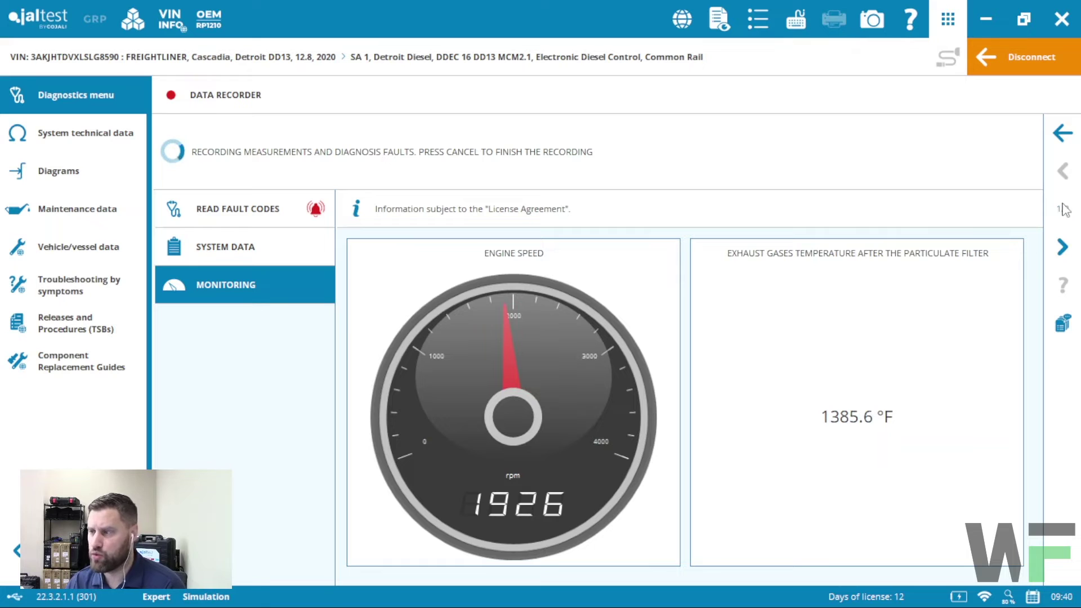
left_click(1061, 135)
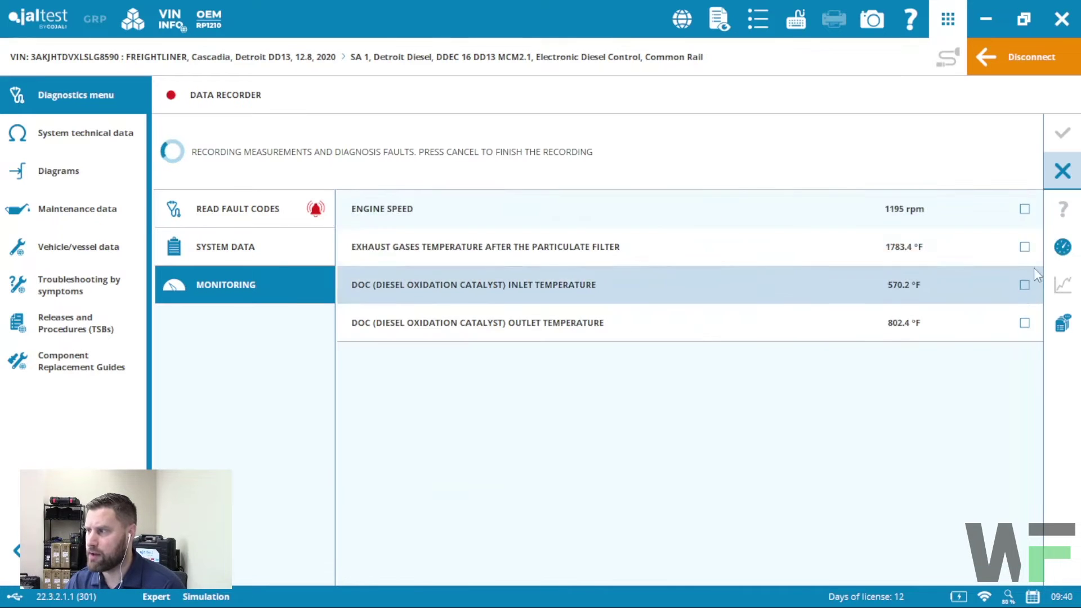
left_click(1025, 209)
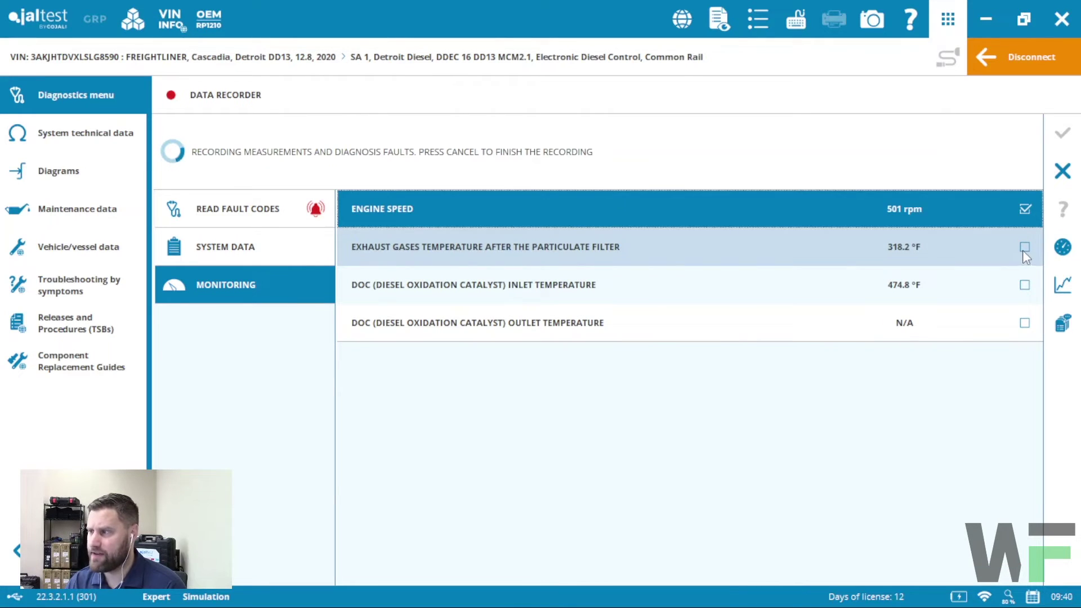
left_click(1024, 247)
left_click(1025, 285)
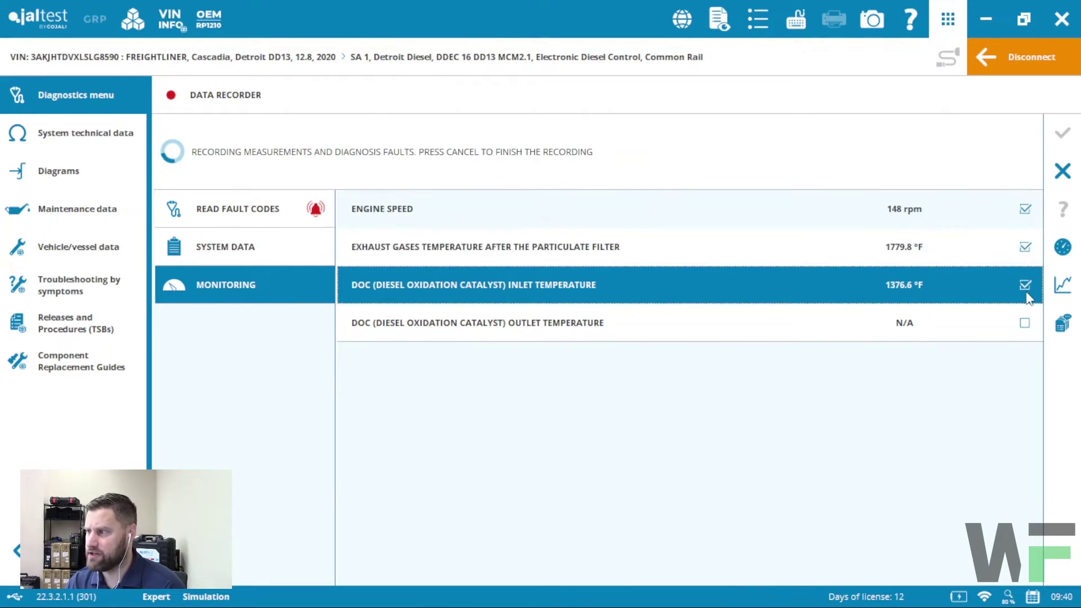
left_click(1060, 291)
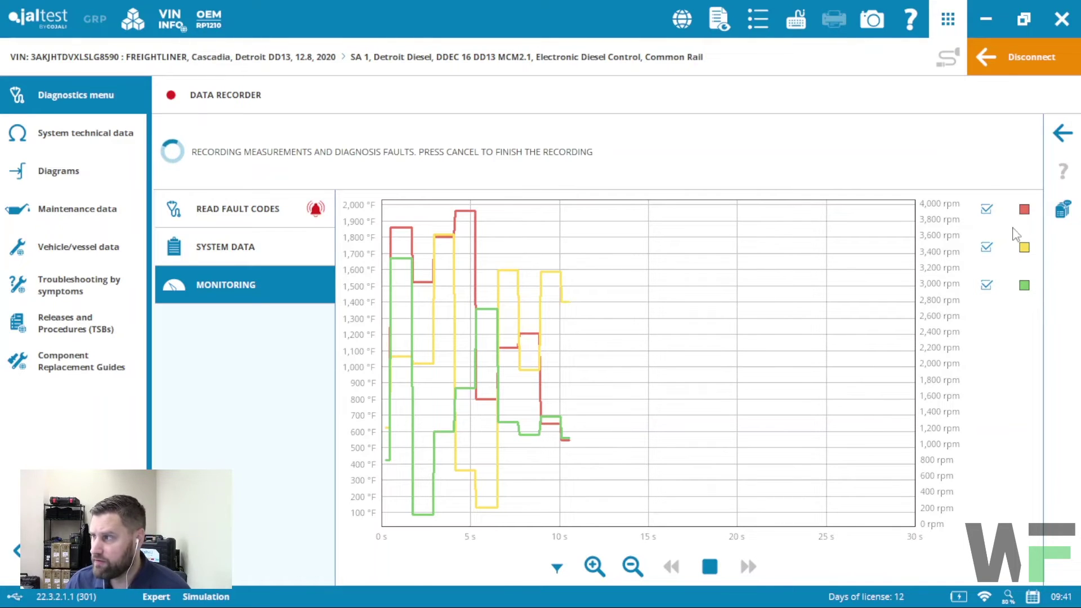
left_click(1063, 133)
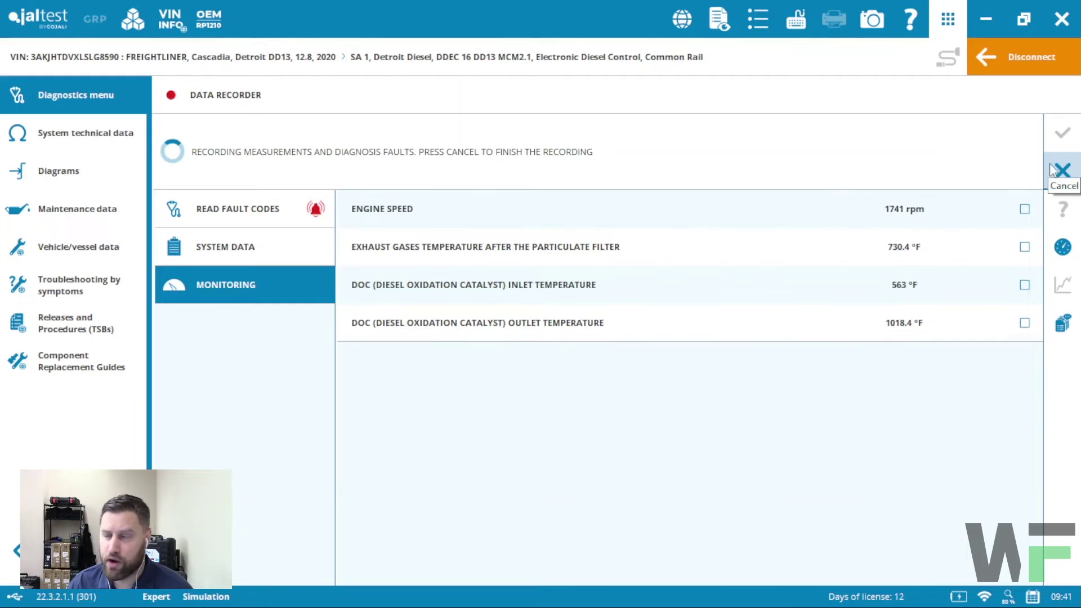
- Stop the data recording and decline playing back the saved session now
left_click(1068, 172)
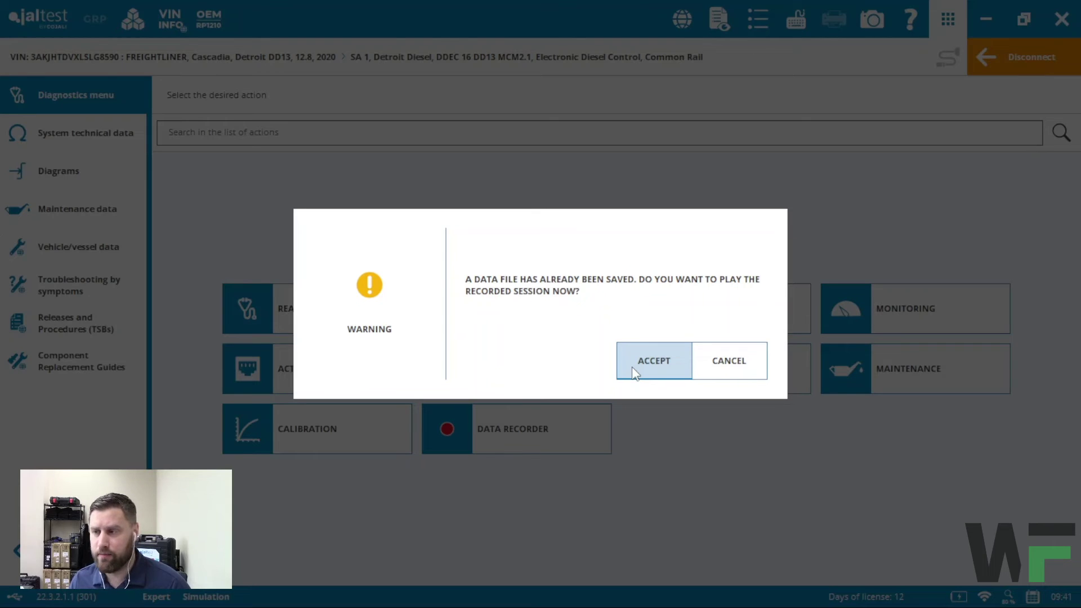
left_click(725, 376)
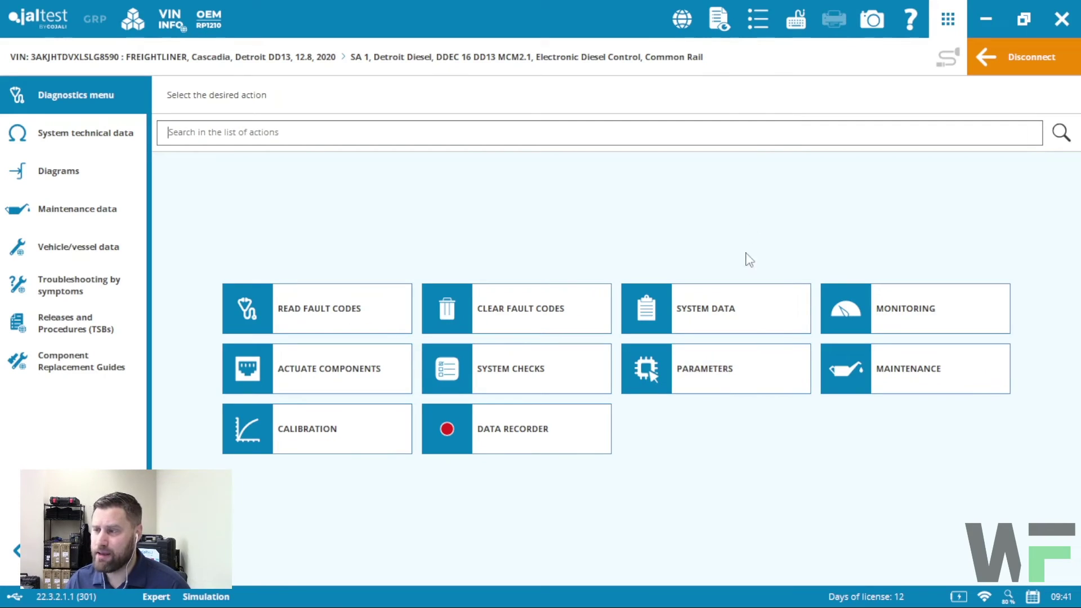
- Load the 9:41 AM DD13 .scfx recording into the Data player and start it
left_click(765, 19)
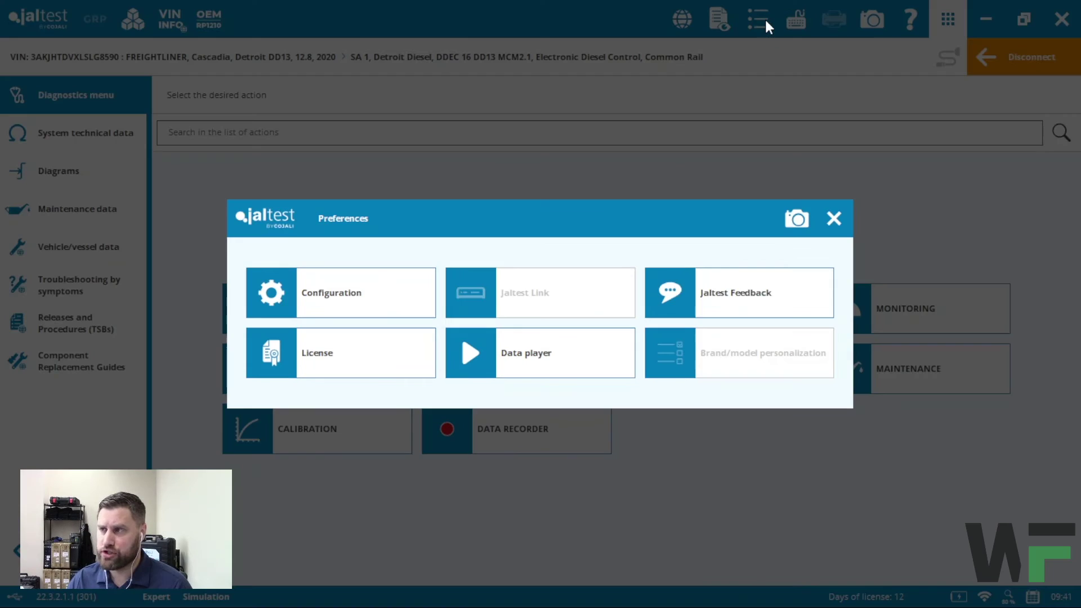
left_click(572, 373)
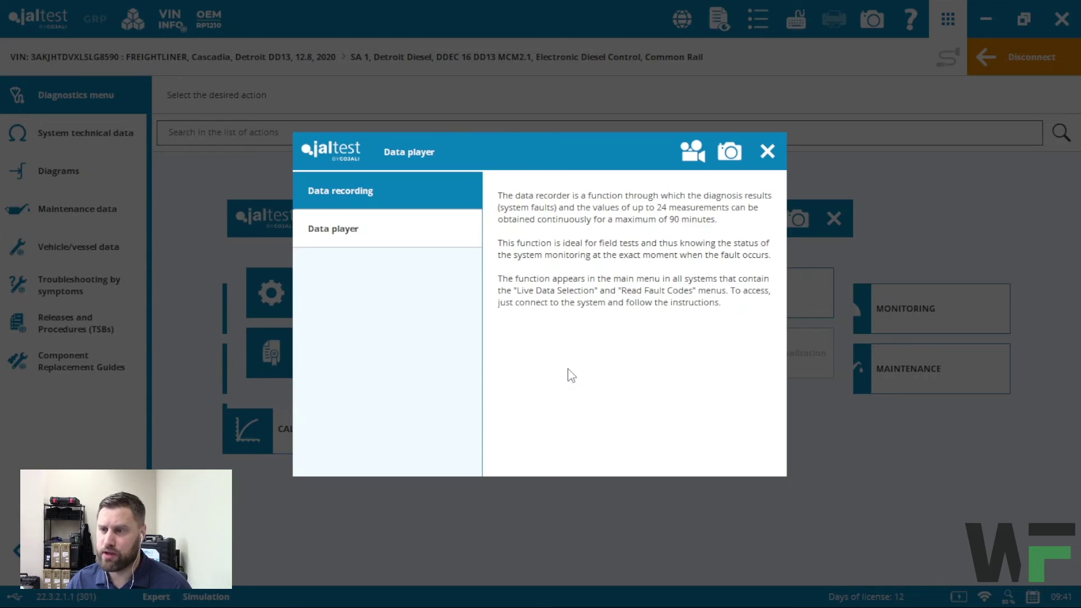
left_click(396, 237)
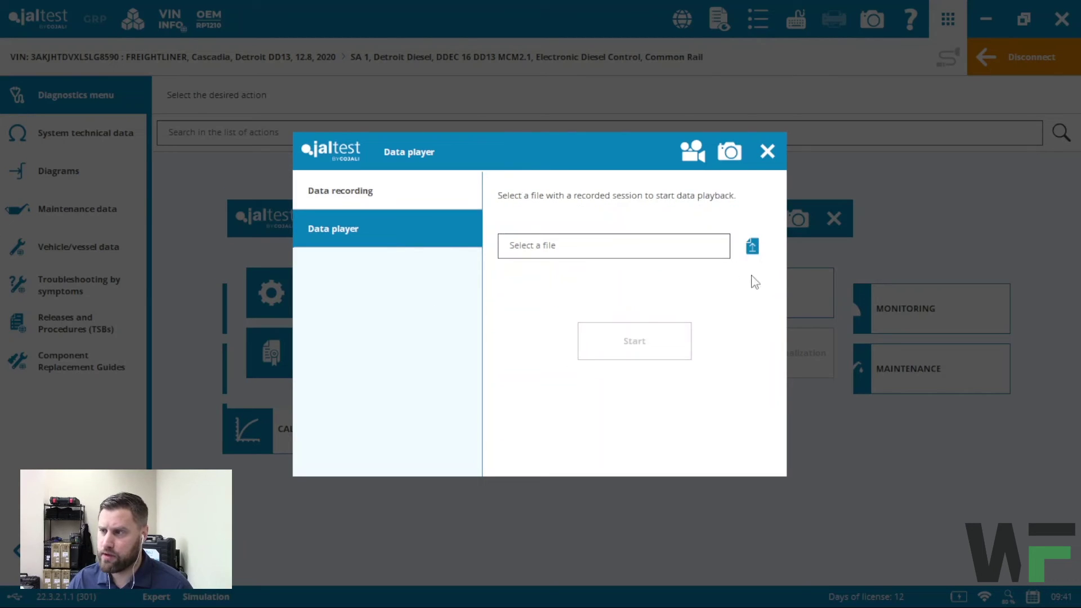
left_click(753, 246)
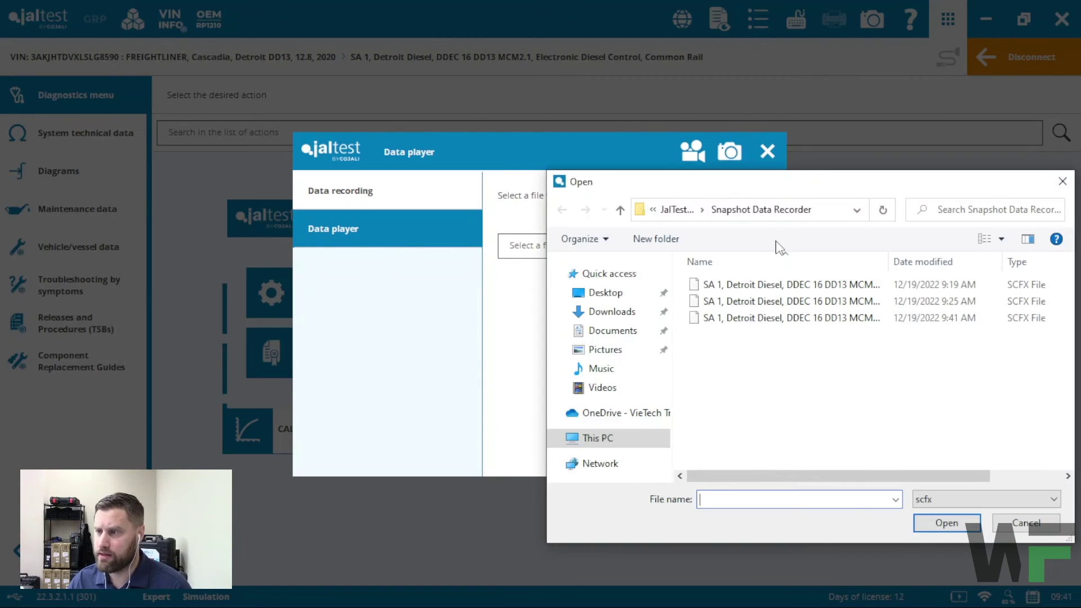
left_click(766, 320)
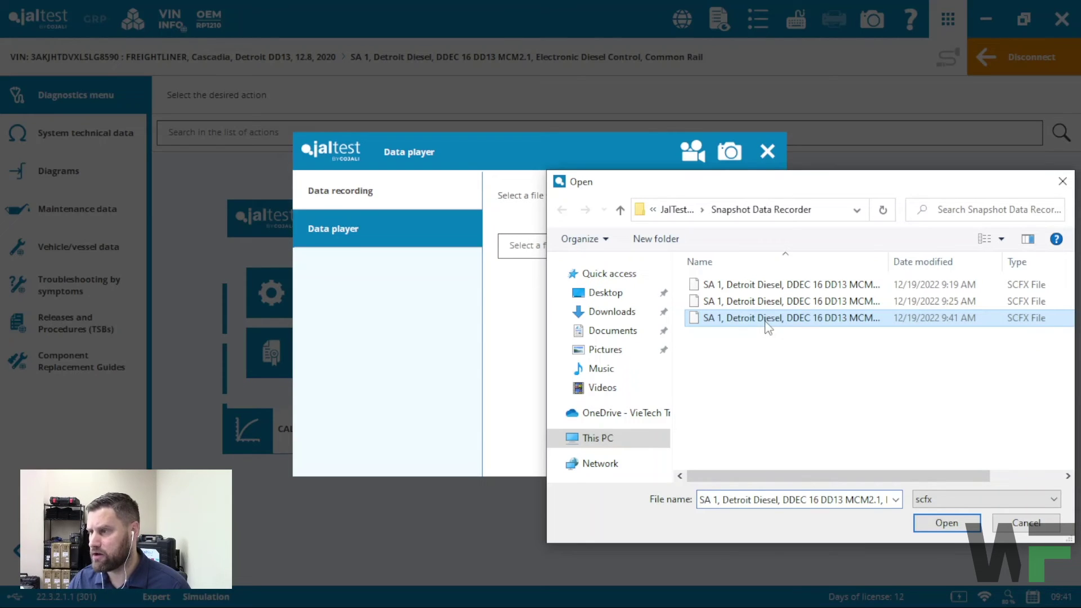
left_click(939, 531)
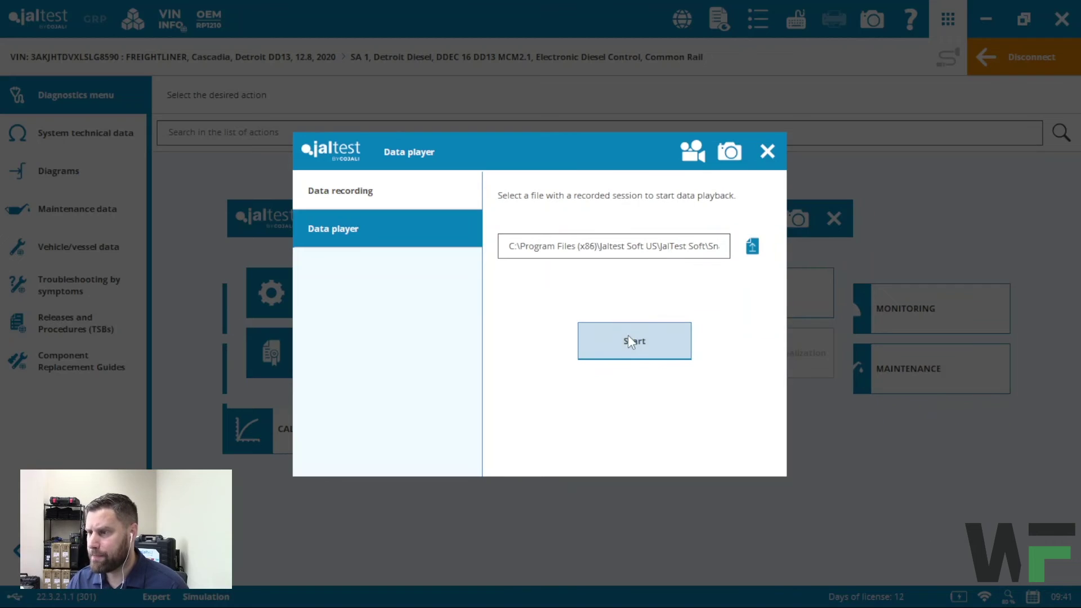
left_click(636, 345)
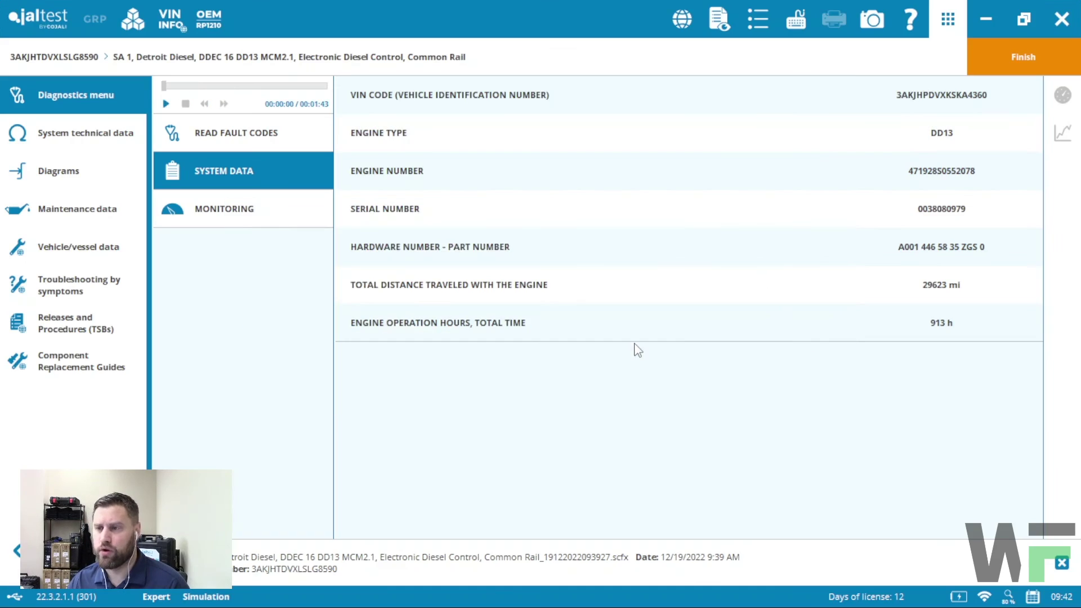
- Play the recording, review Monitoring, System Data and the three stored fault codes, then Finish
left_click(166, 104)
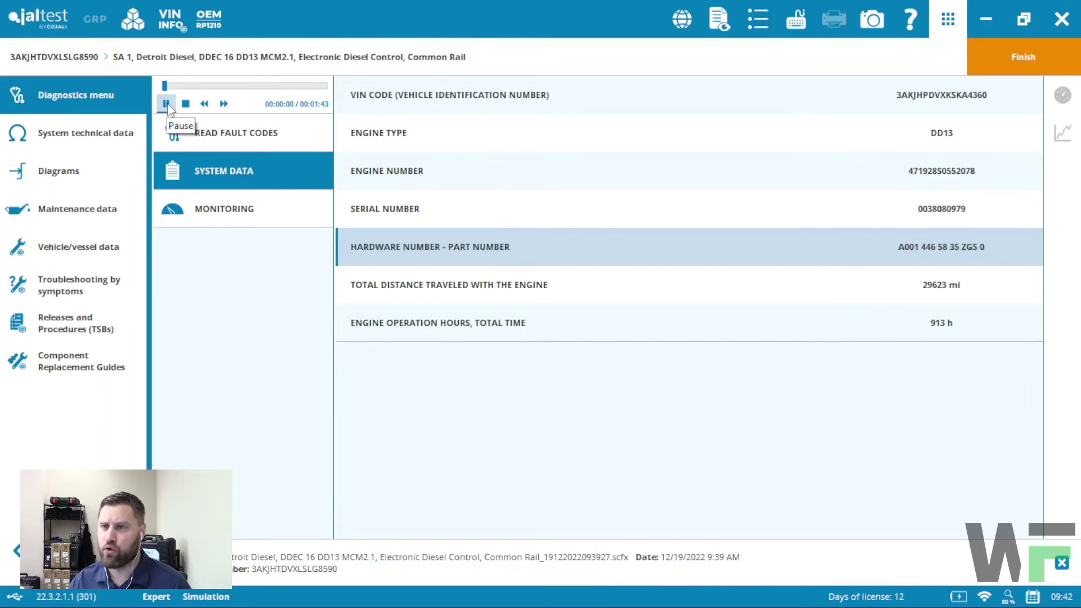
left_click(282, 207)
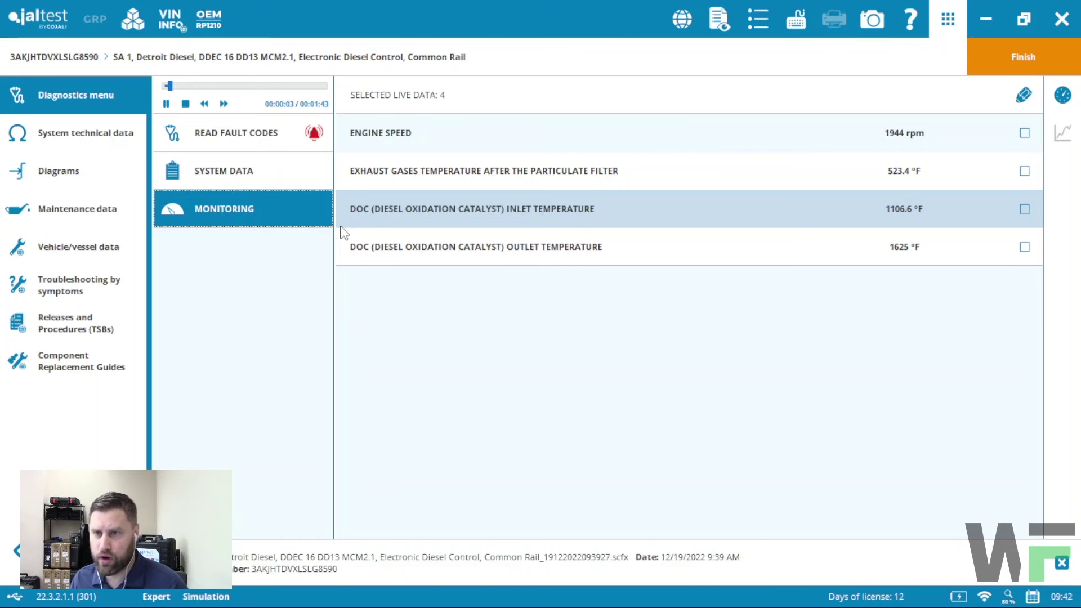
left_click(290, 134)
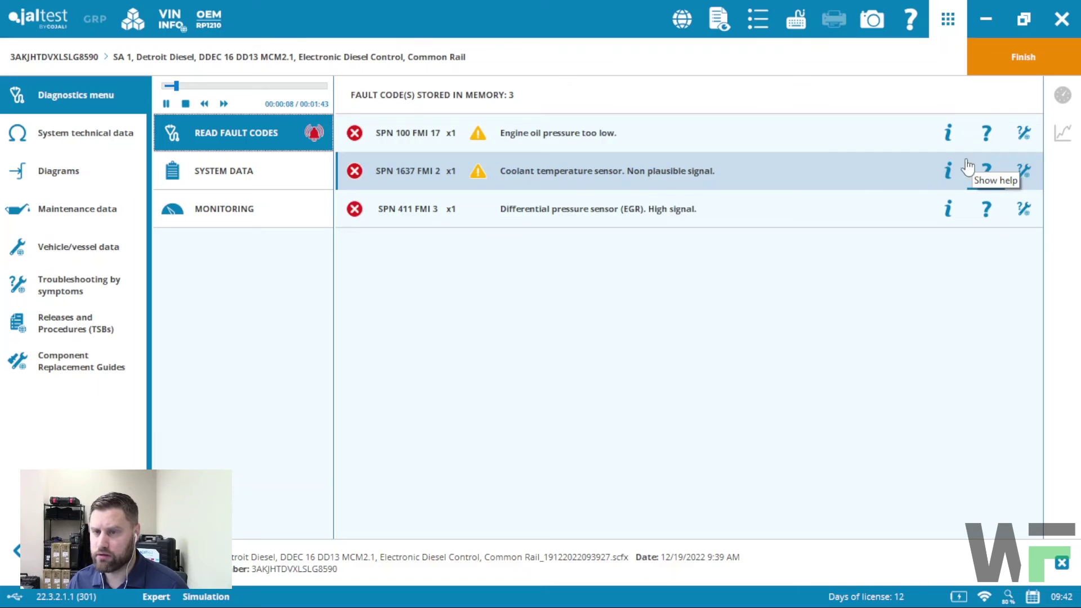
left_click(299, 172)
left_click(302, 209)
left_click(282, 145)
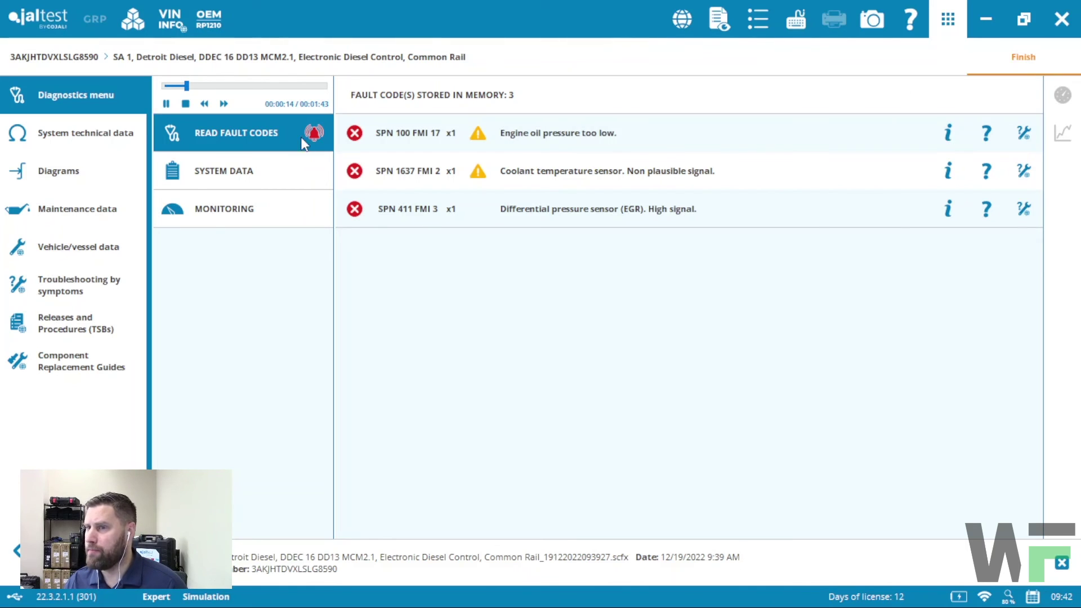
left_click(1024, 56)
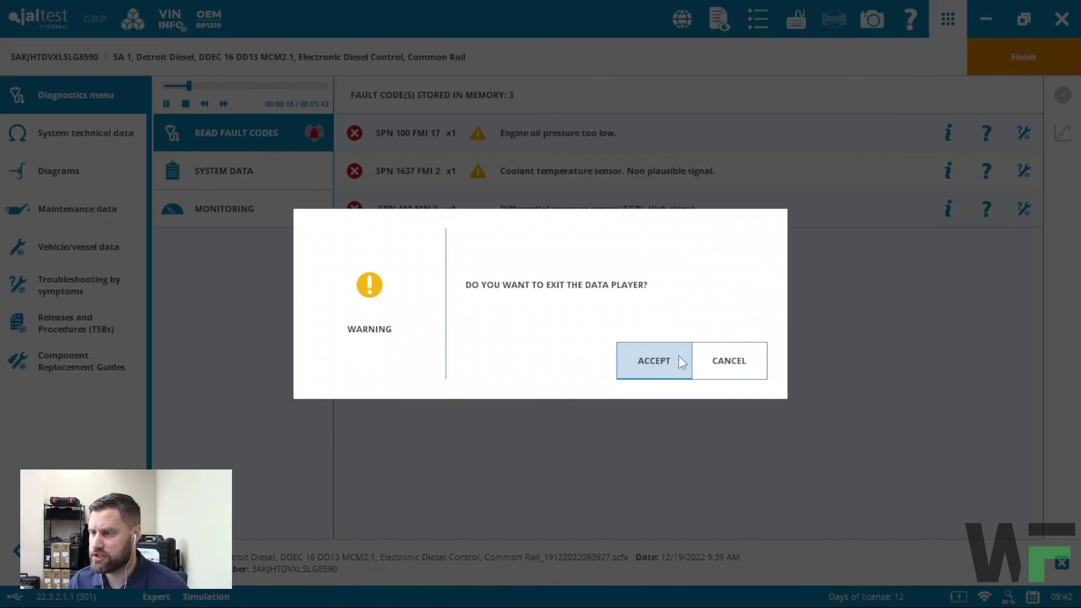
- Accept the exit warning to close the Data player and return to the DD13 action menu
left_click(669, 365)
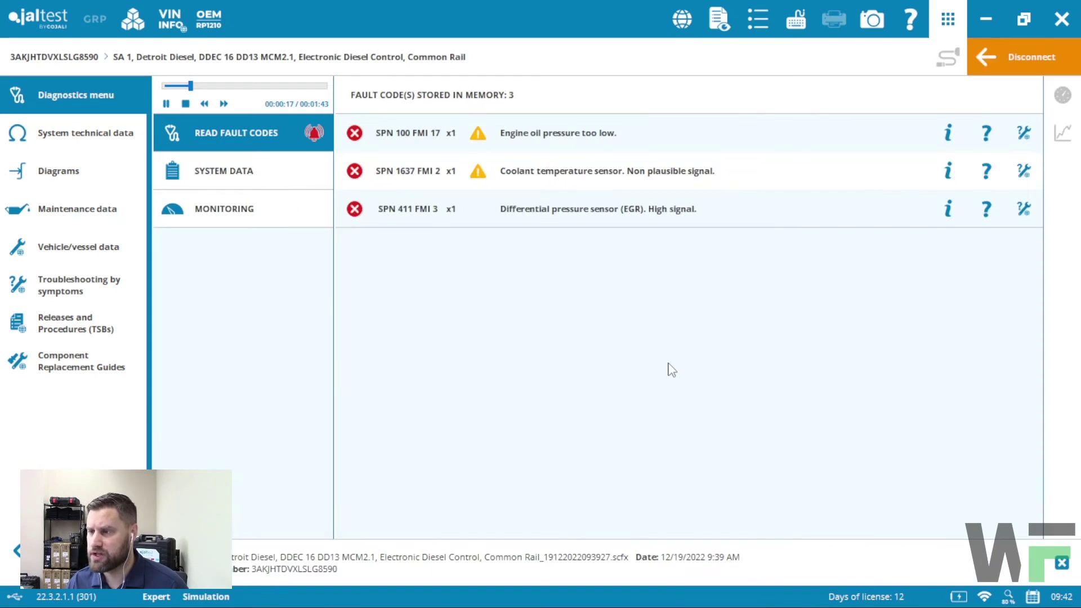